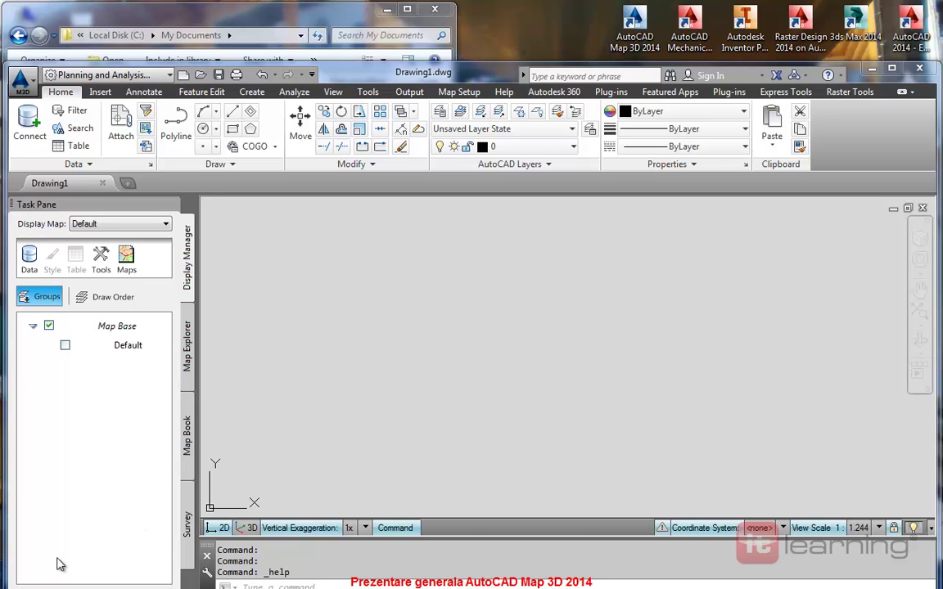
Launch AutoCAD Map 3D 2014 from the Start menu's Autodesk > AutoCAD Map 3D 2014 folder.
{"action": "left_click", "coordinate": [19, 576]}
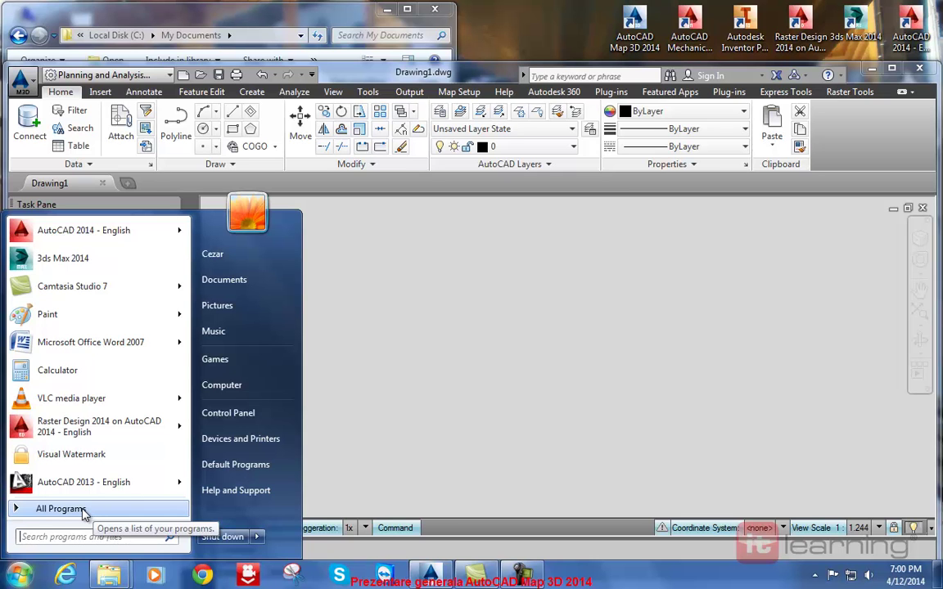
{"action": "left_click", "coordinate": [83, 509]}
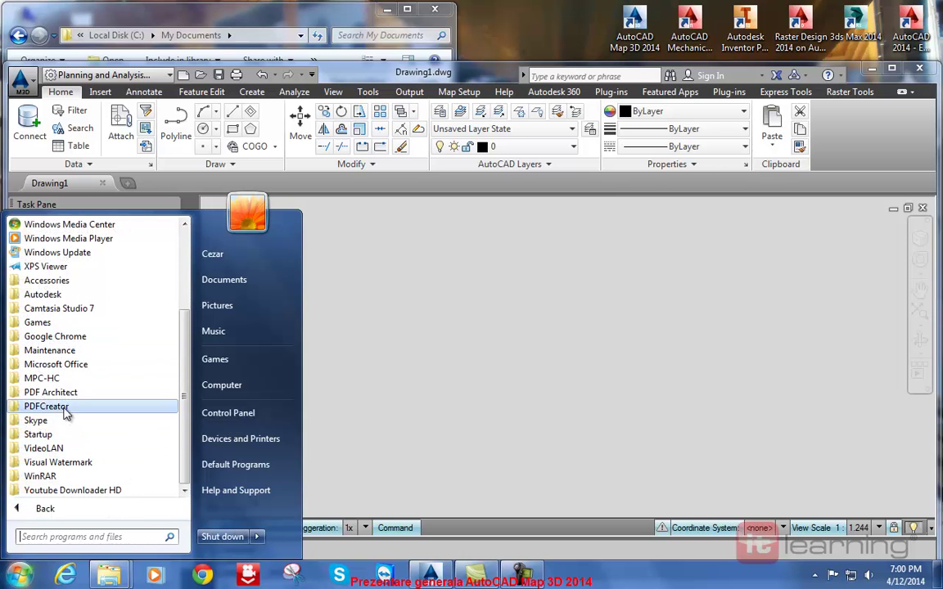
{"action": "left_click", "coordinate": [49, 295]}
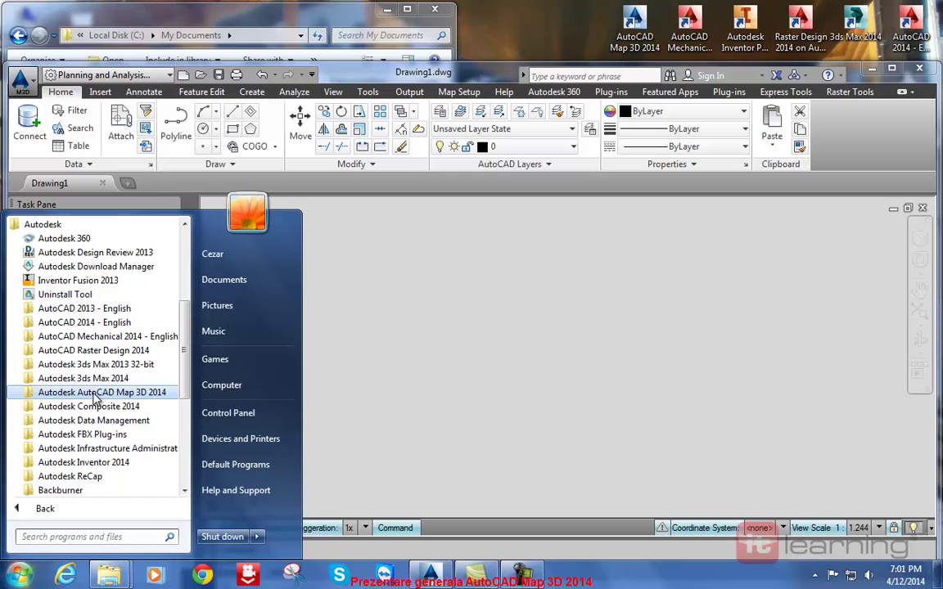
{"action": "left_click", "coordinate": [96, 397]}
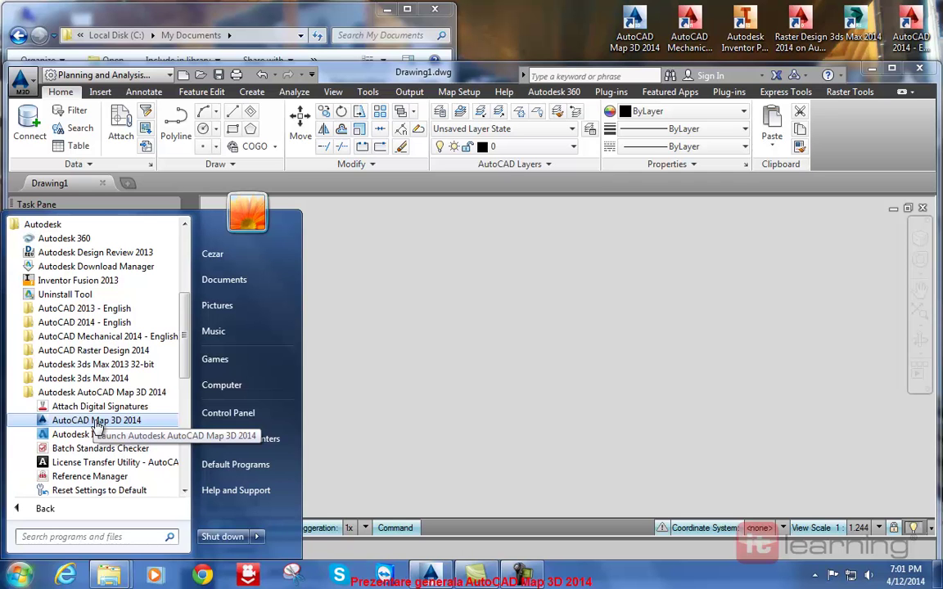
{"action": "left_click", "coordinate": [353, 385]}
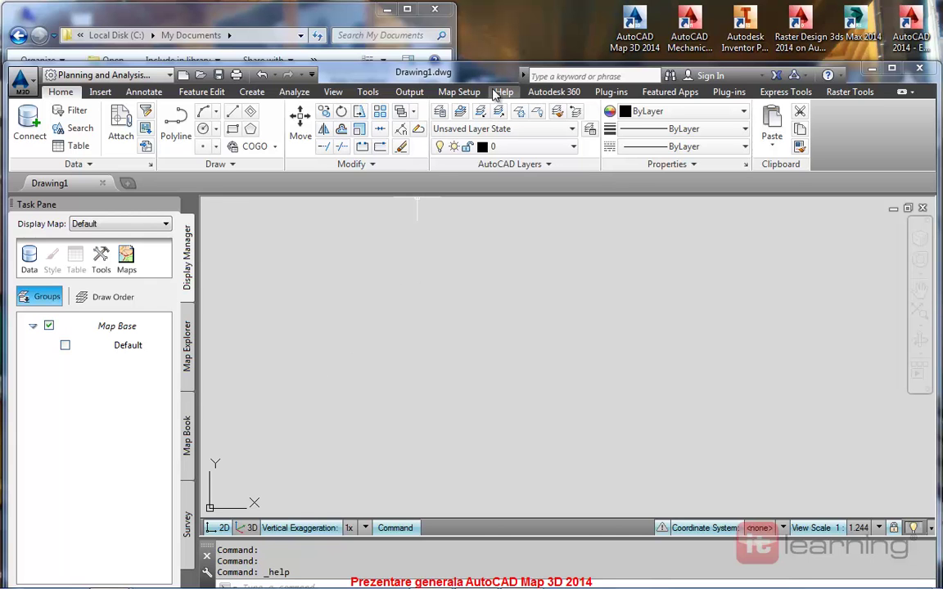
Move the AutoCAD Map 3D window up by its title bar so it fills the screen.
{"action": "left_click_drag", "start_coordinate": [489, 74], "coordinate": [478, 0]}
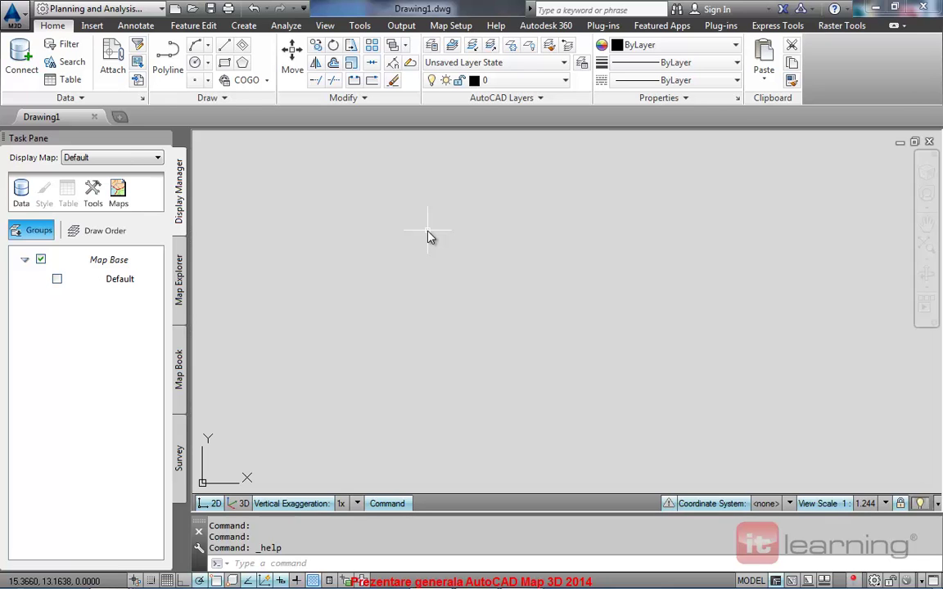
Show the application menu's New and Close submenus with Current Drawing / All Drawings.
{"action": "left_click", "coordinate": [25, 28]}
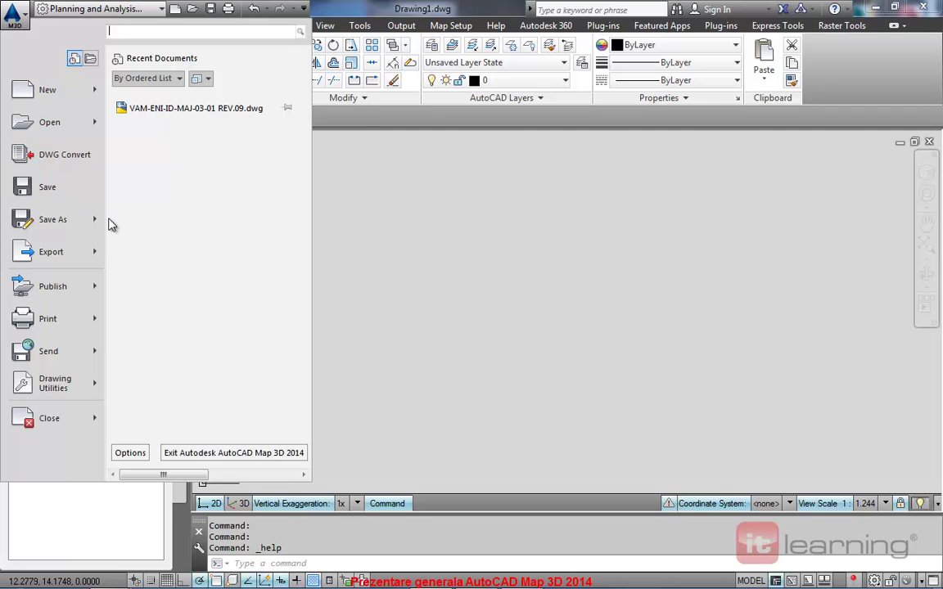
{"action": "left_click", "coordinate": [64, 90]}
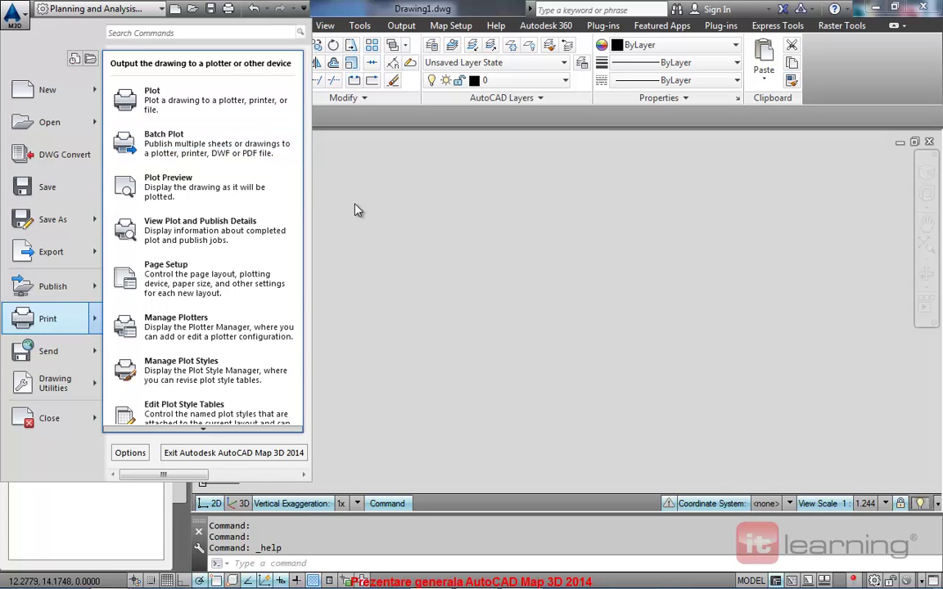
{"action": "mouse_move", "coordinate": [49, 418]}
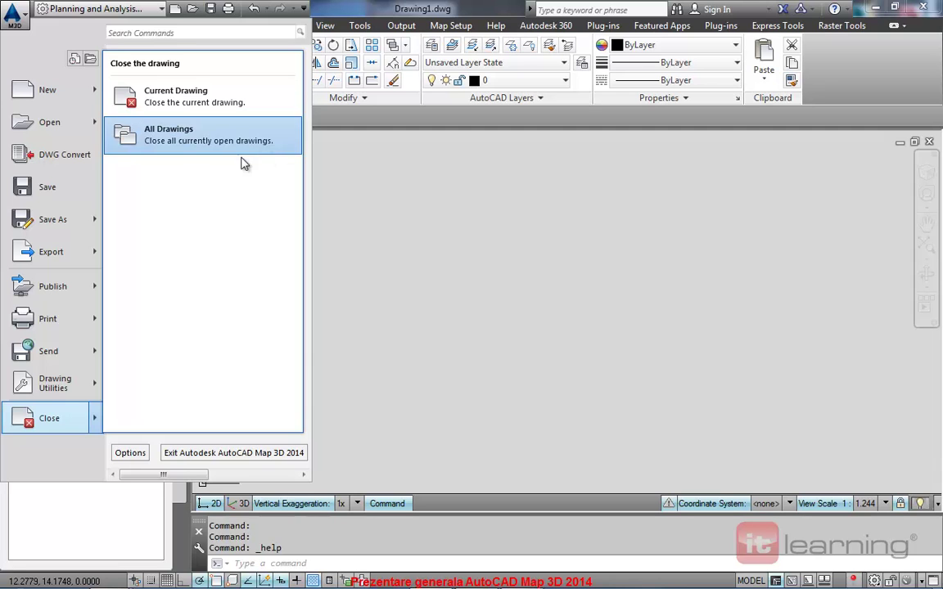
Switch the application menu from Recent Documents to Open Documents, listing Drawing1.dwg.
{"action": "left_click", "coordinate": [75, 60]}
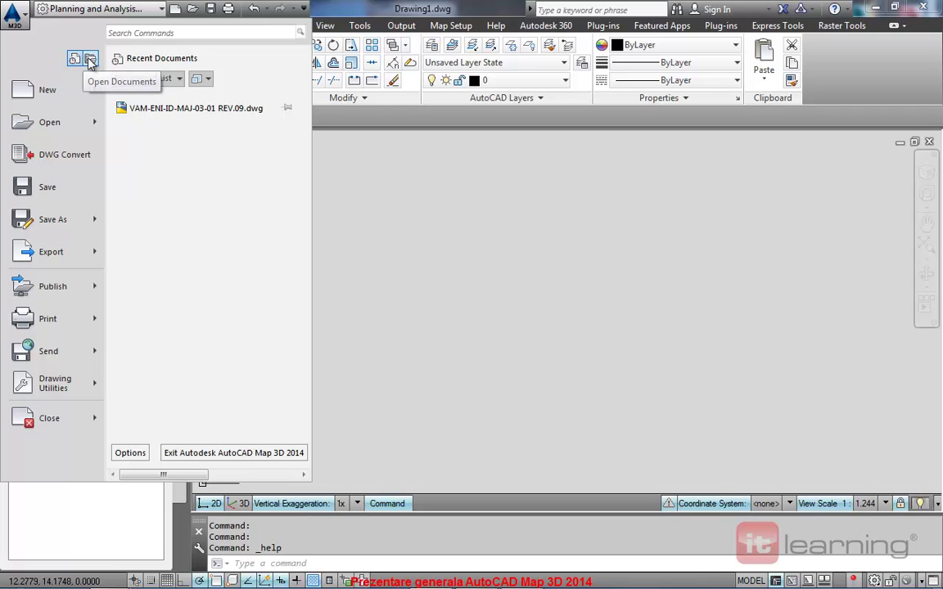
{"action": "left_click", "coordinate": [91, 61]}
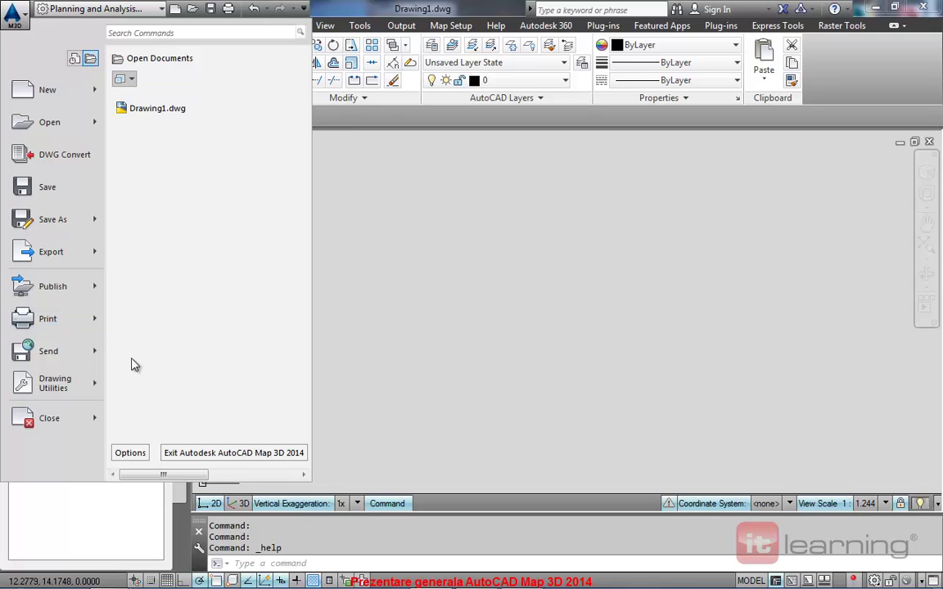
Inspect drawing window colours on the Options Display tab, cancel them, and close Options with OK.
{"action": "left_click", "coordinate": [131, 453]}
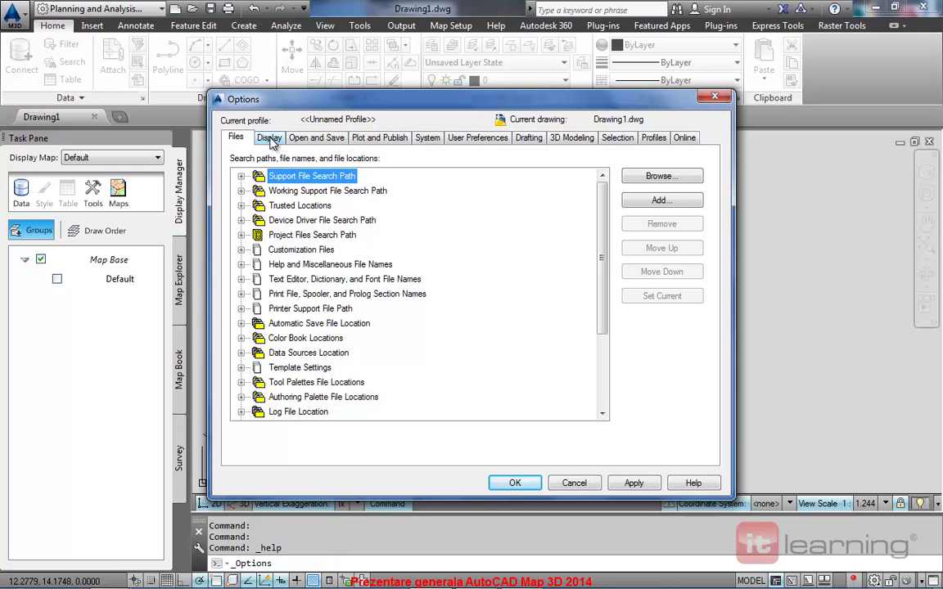
{"action": "left_click", "coordinate": [271, 139]}
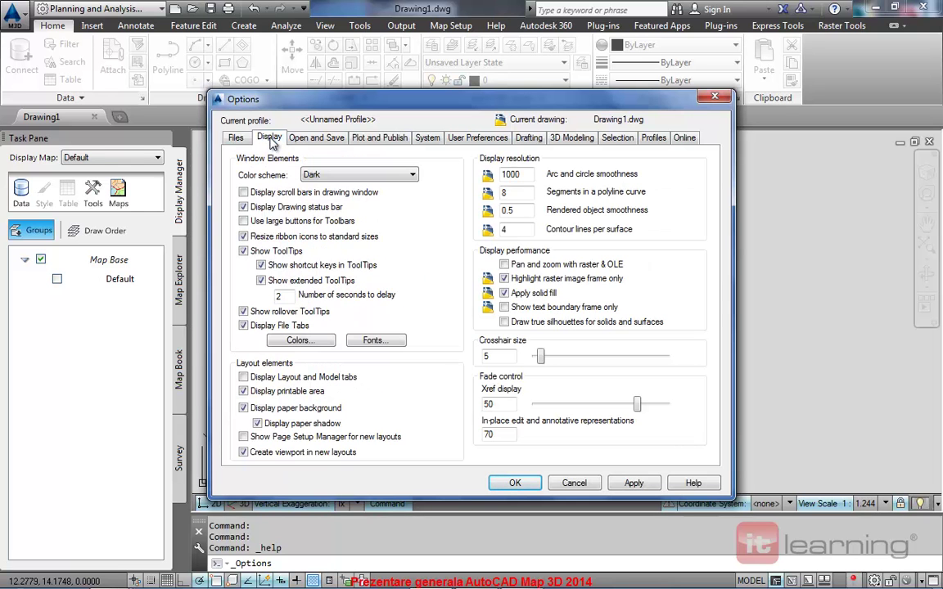
{"action": "left_click", "coordinate": [300, 342]}
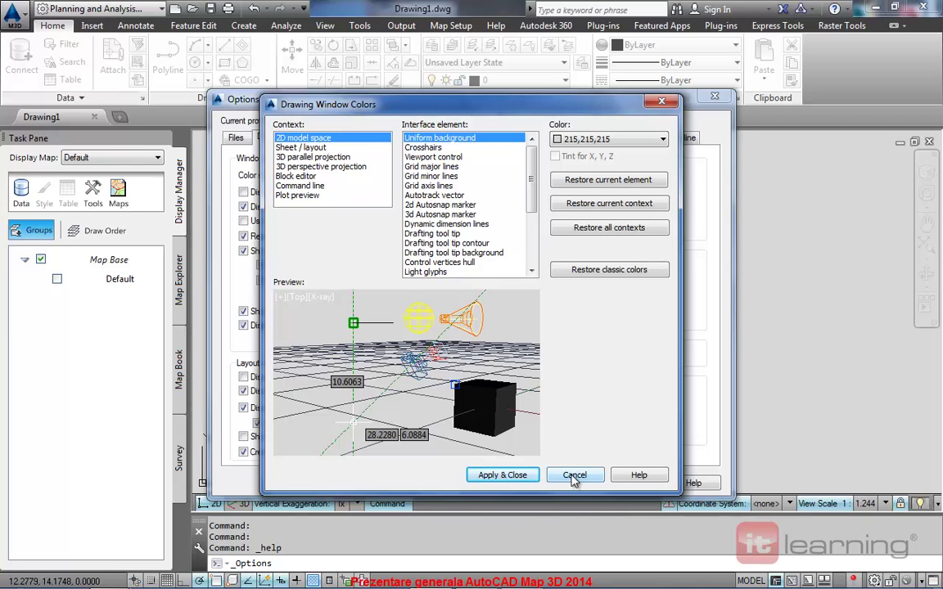
{"action": "left_click", "coordinate": [574, 477]}
{"action": "left_click", "coordinate": [237, 138]}
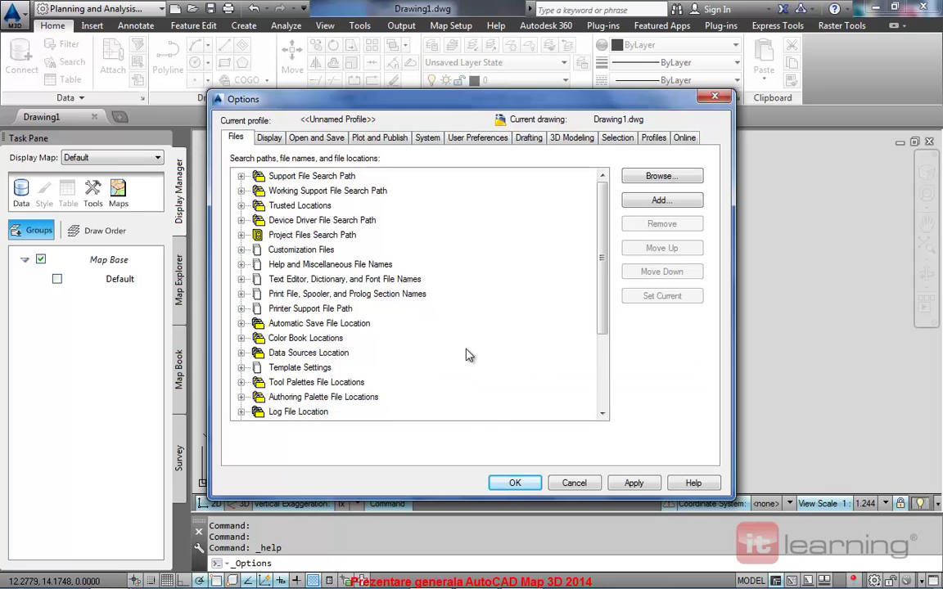
{"action": "left_click", "coordinate": [521, 483]}
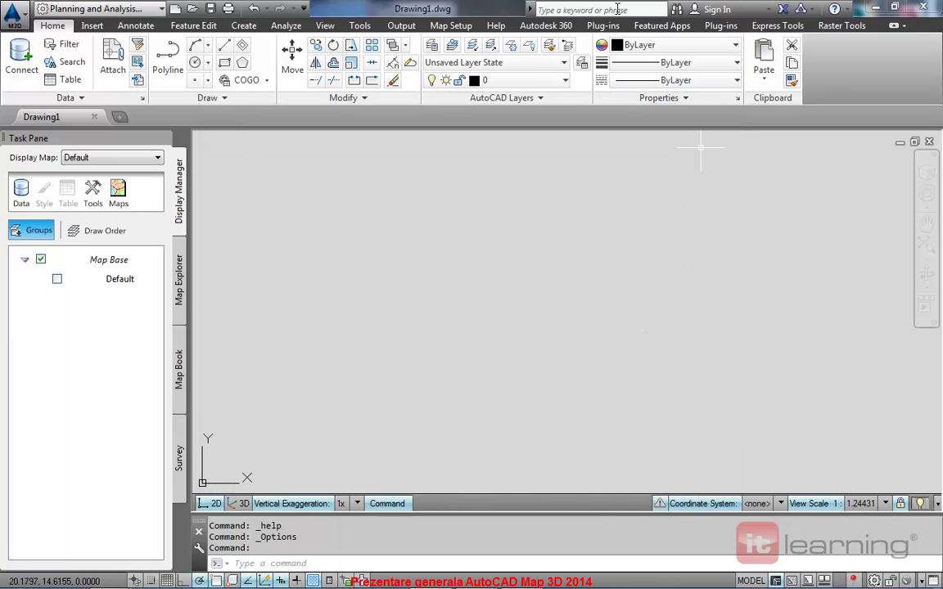
{"action": "left_click", "coordinate": [849, 10]}
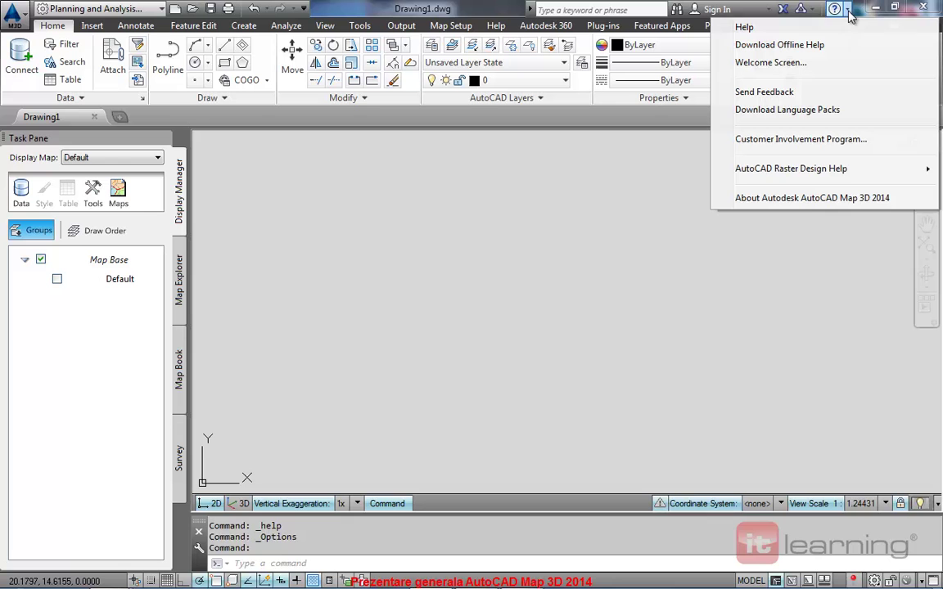
{"action": "left_click", "coordinate": [745, 28]}
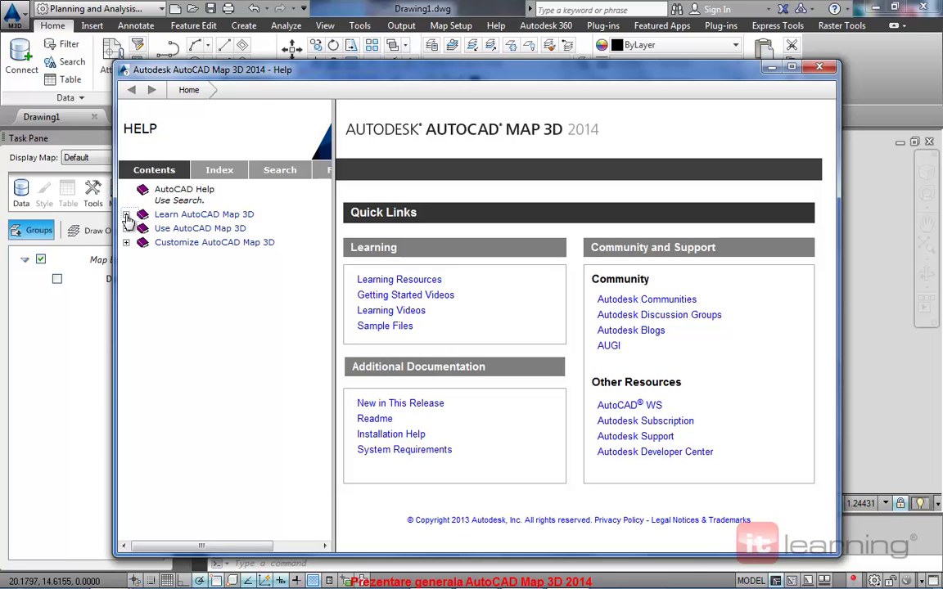
{"action": "left_click", "coordinate": [126, 216]}
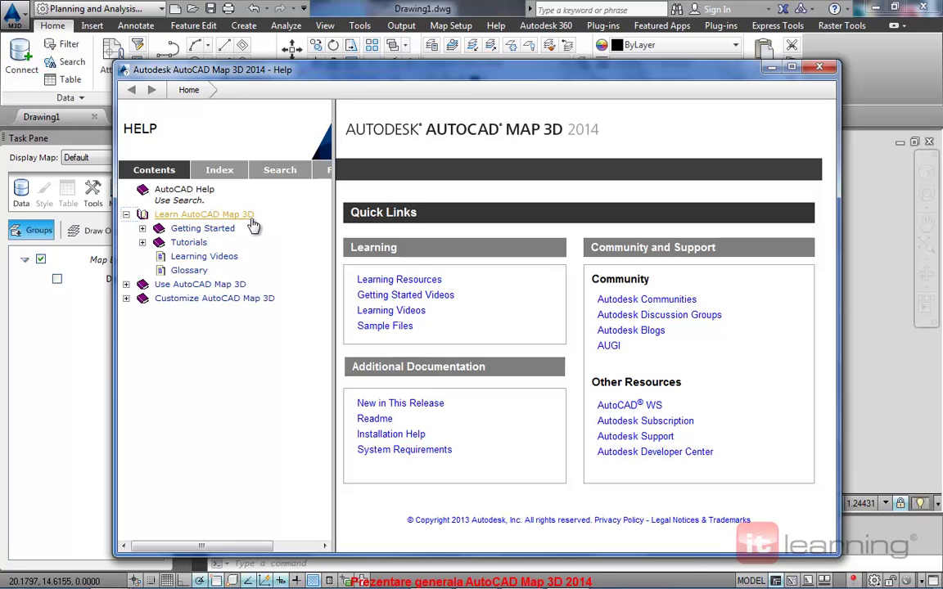
{"action": "left_click", "coordinate": [142, 230]}
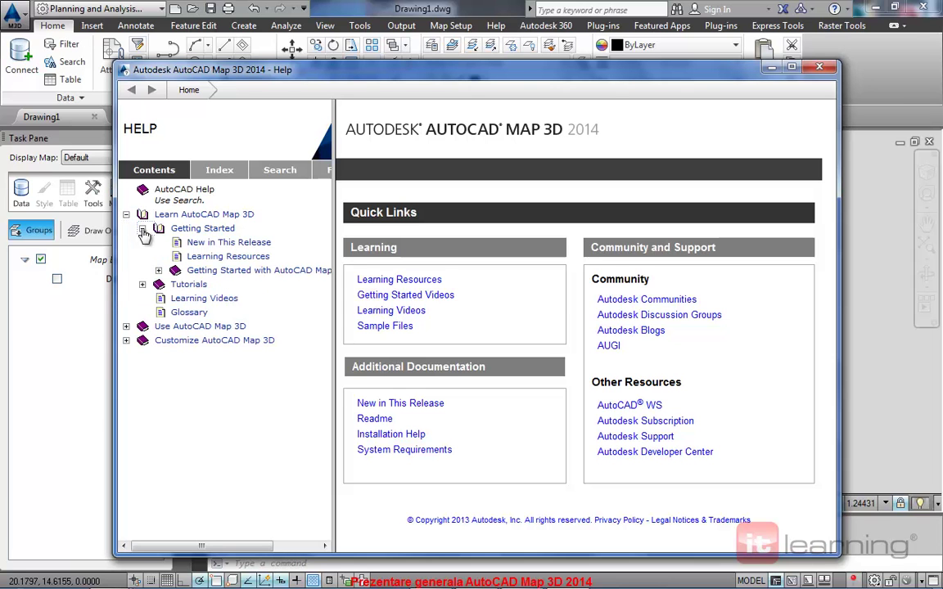
{"action": "left_click", "coordinate": [229, 244]}
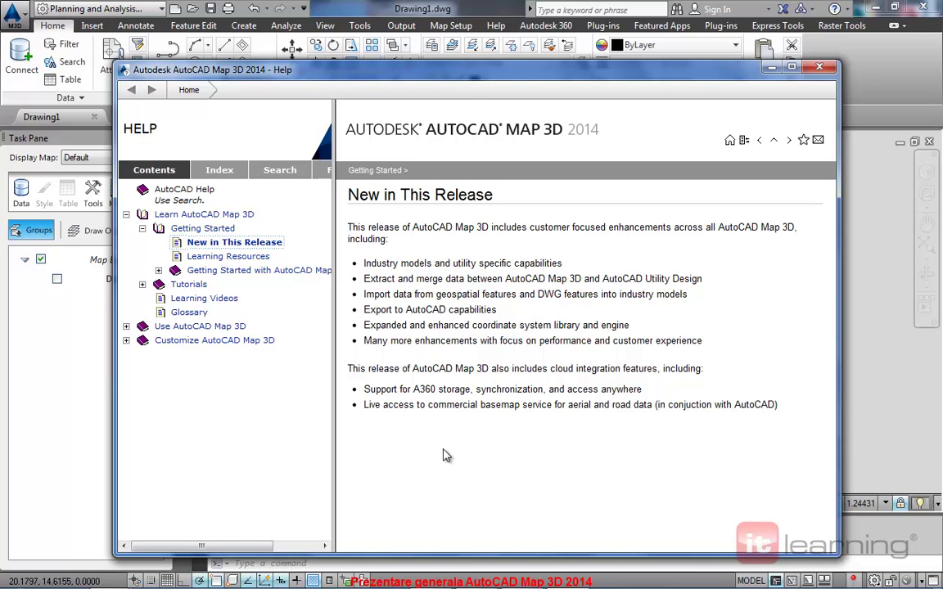
{"action": "left_click", "coordinate": [821, 68]}
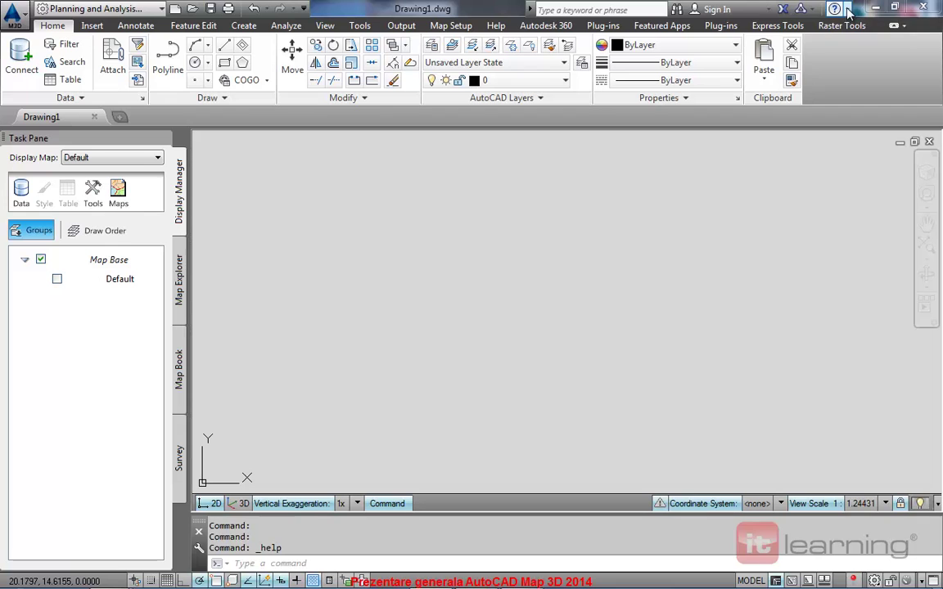
{"action": "left_click", "coordinate": [848, 10]}
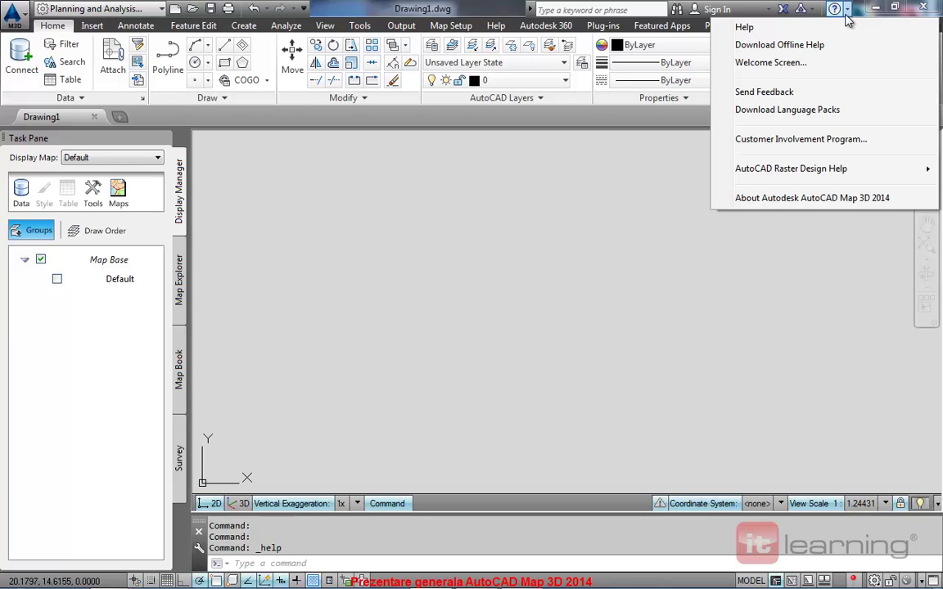
{"action": "left_click", "coordinate": [762, 65]}
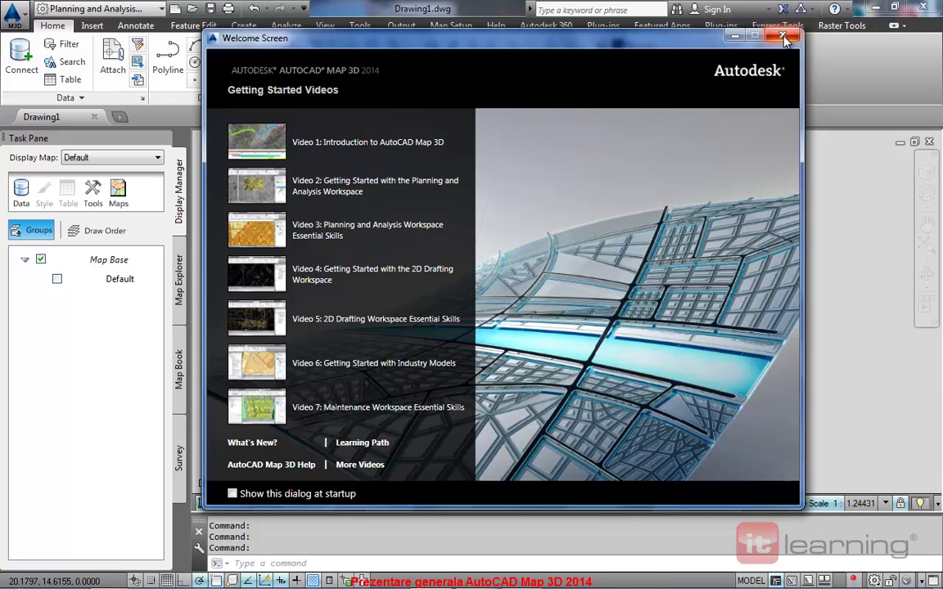
{"action": "left_click", "coordinate": [783, 39]}
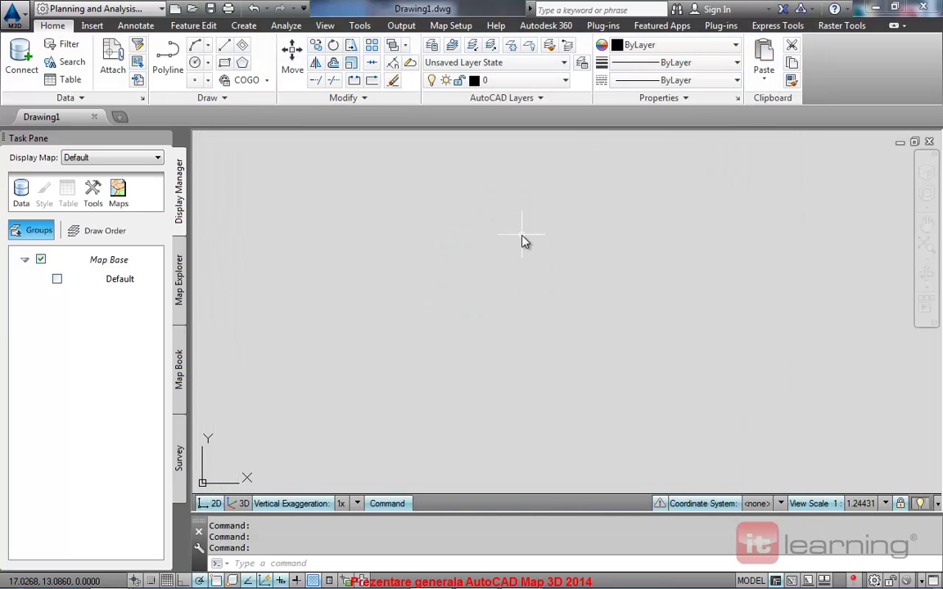